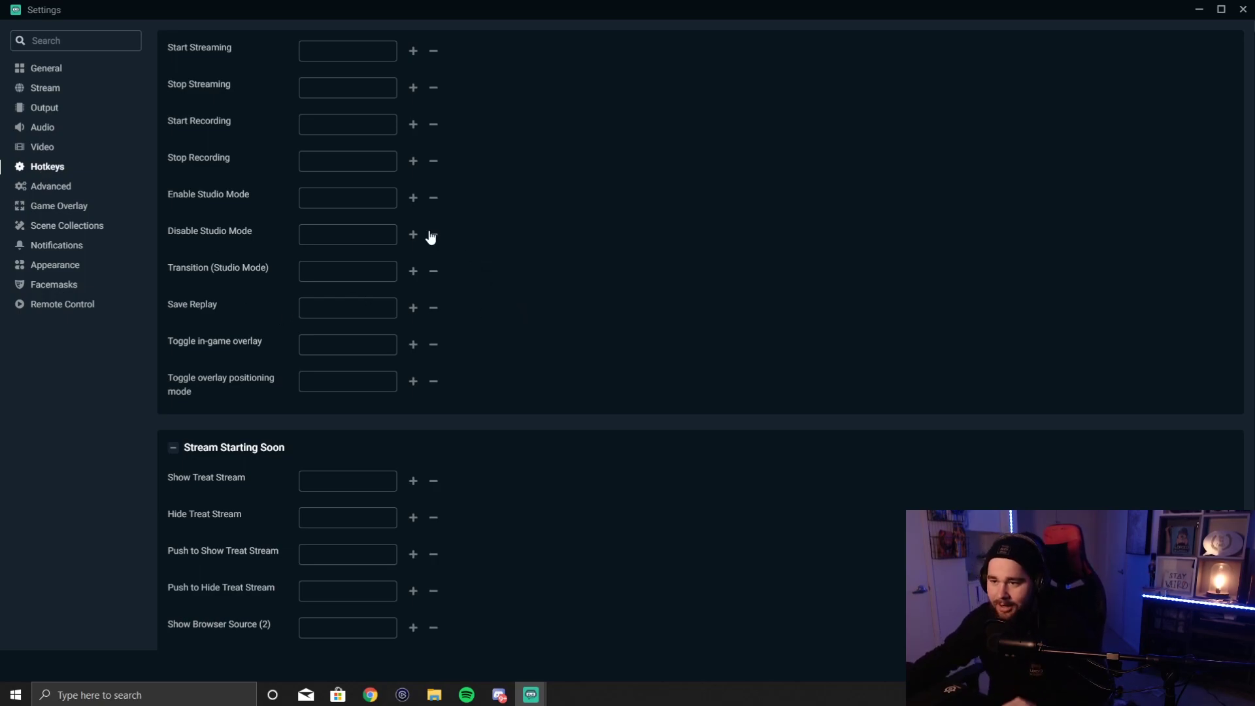
scroll(505, 269, down, 3)
scroll(462, 307, down, 2)
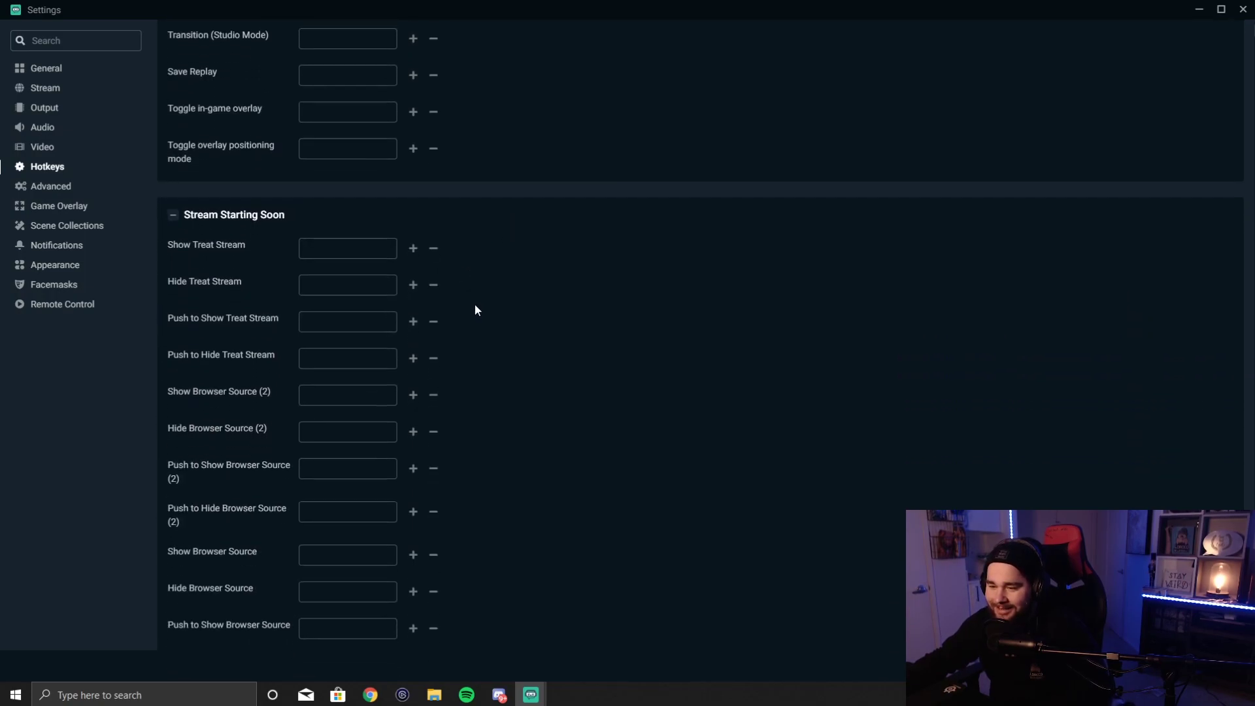
scroll(475, 304, down, 2)
Collapse every scene hotkey group from Stream Starting Soon down to Stream Starting Soon (1).
click(175, 253)
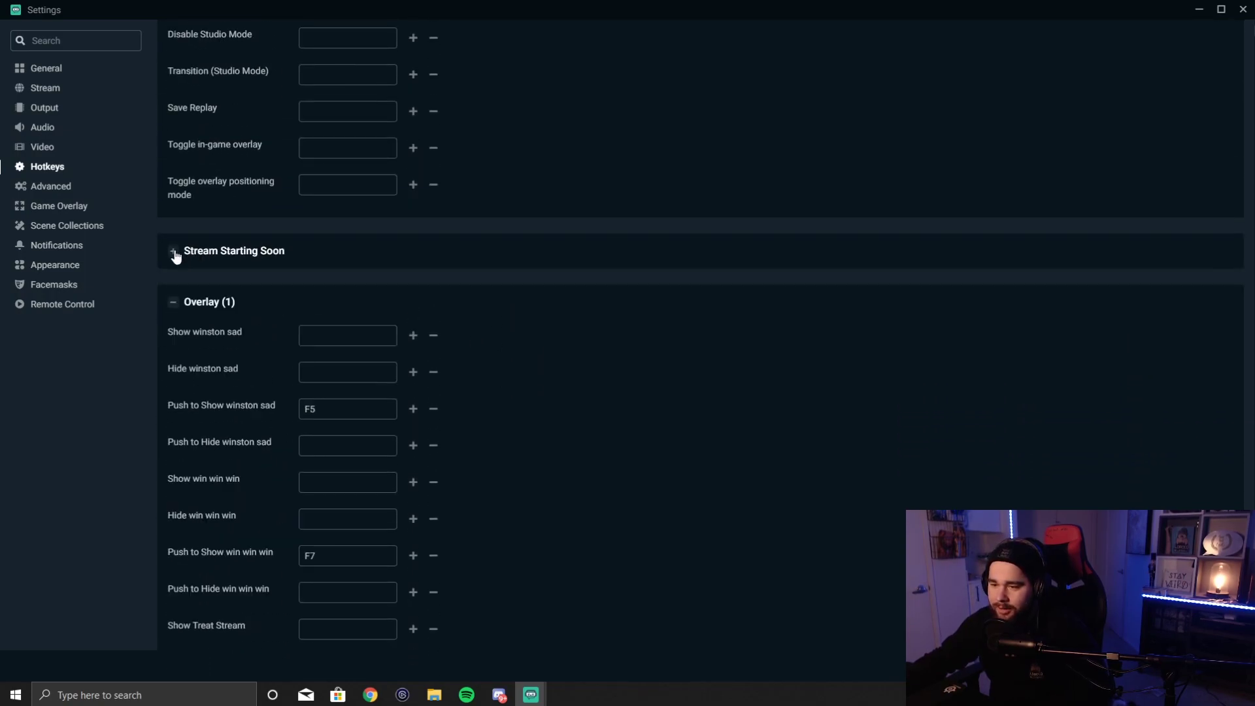
click(174, 302)
click(174, 354)
click(173, 405)
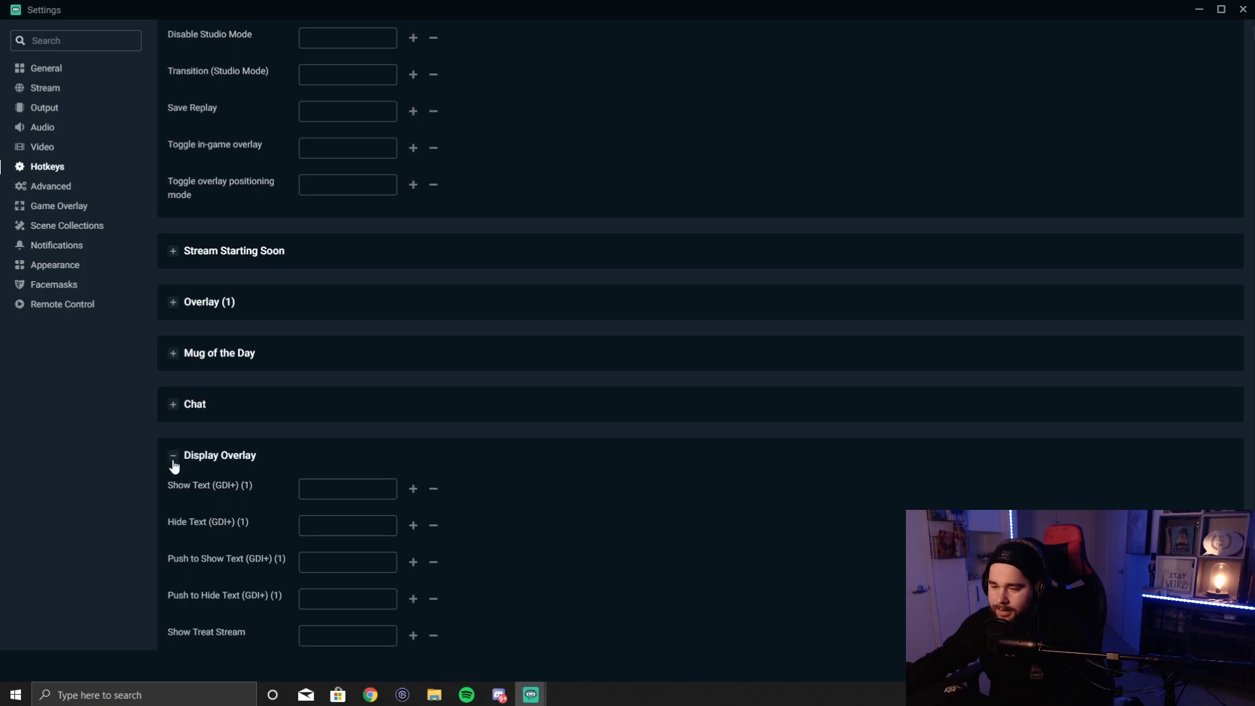
click(172, 455)
click(174, 507)
click(174, 558)
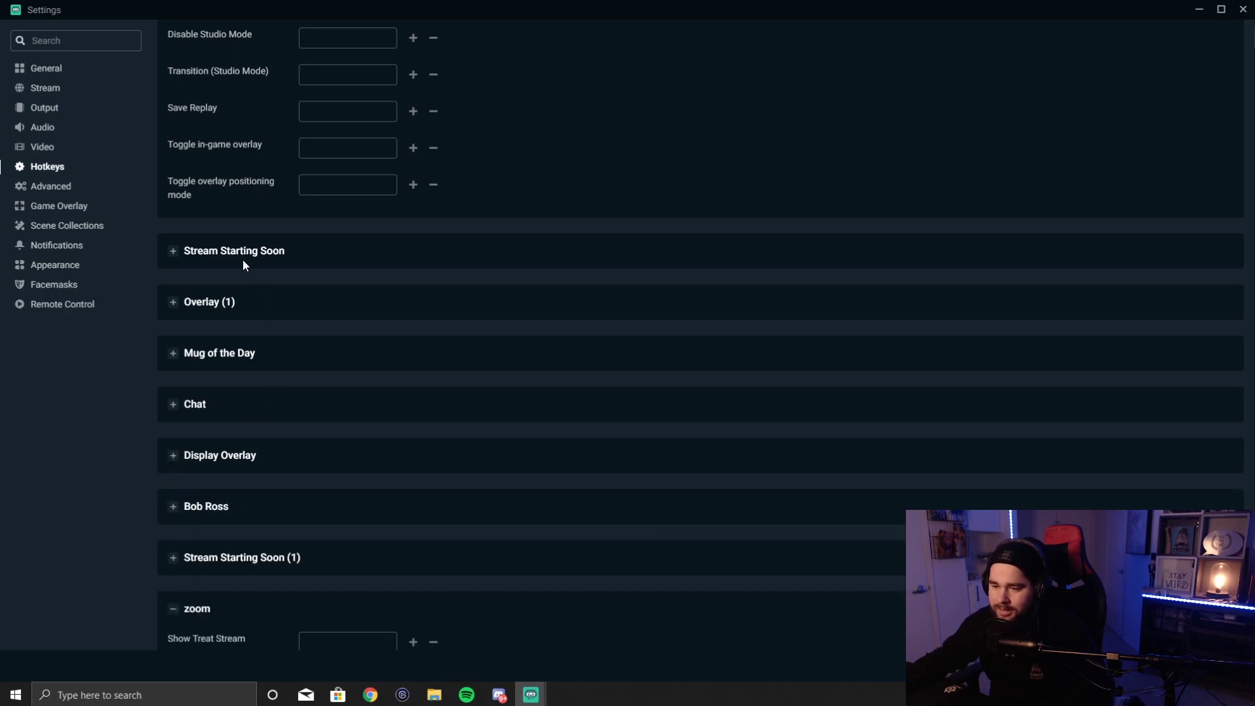
Expand the Stream Starting Soon hotkey group again so it alone stays open.
click(174, 254)
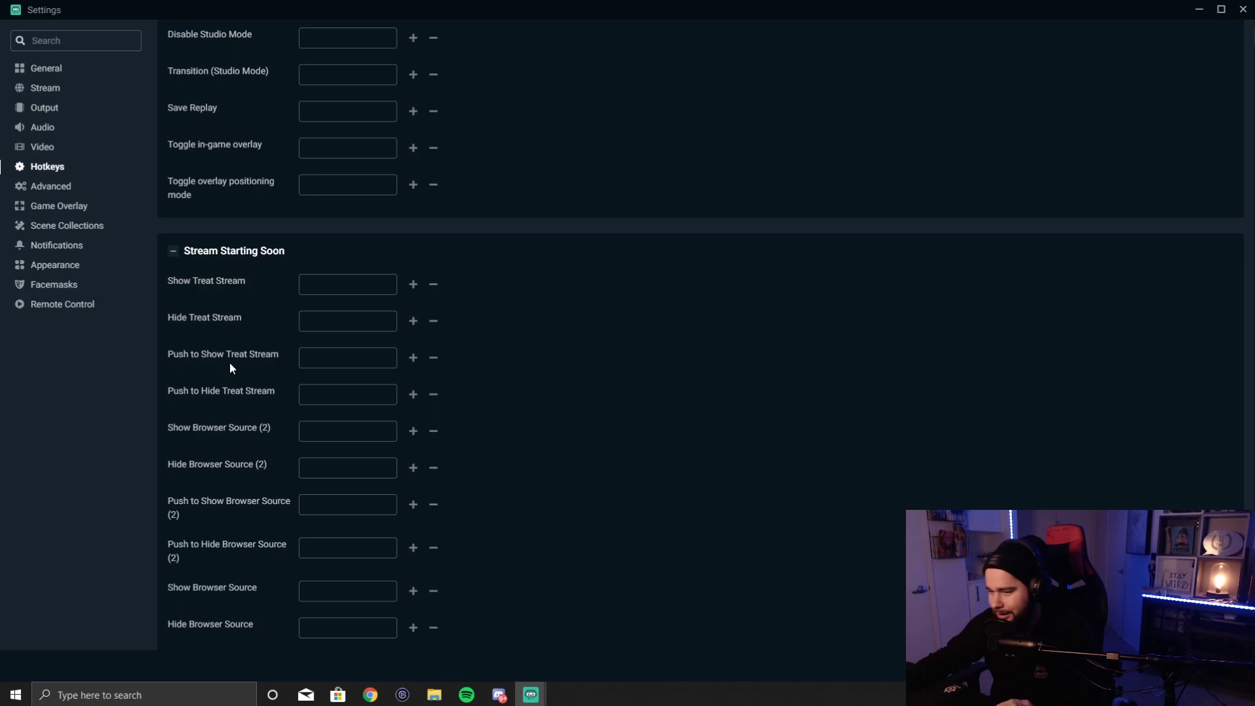
scroll(230, 362, down, 2)
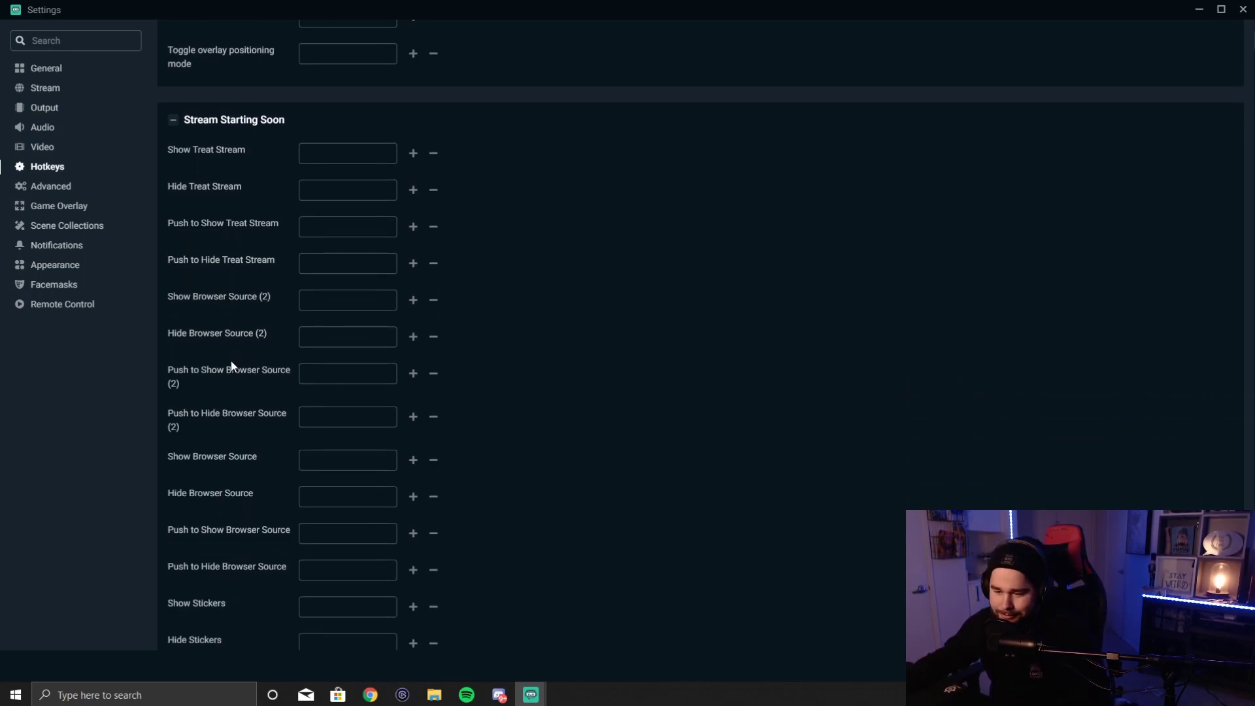
scroll(231, 362, down, 1)
scroll(241, 335, down, 5)
scroll(240, 334, down, 5)
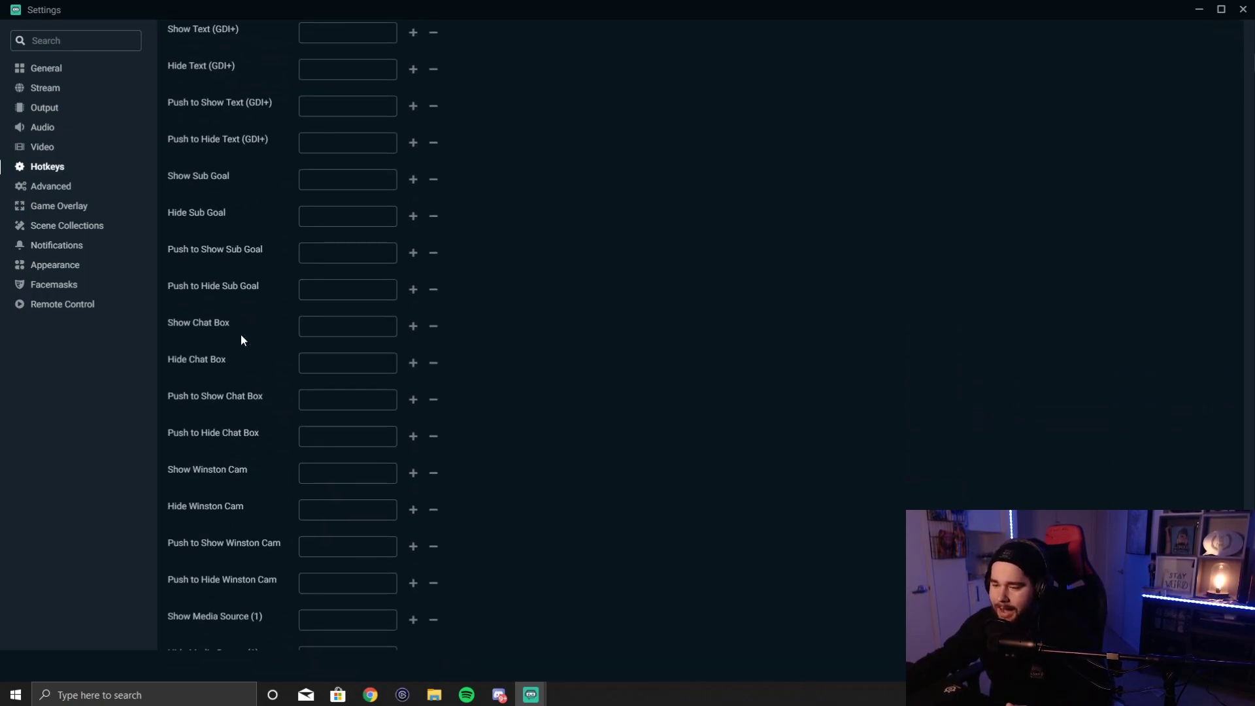
scroll(240, 335, down, 5)
scroll(241, 333, down, 5)
scroll(240, 333, up, 1)
scroll(240, 333, up, 1)
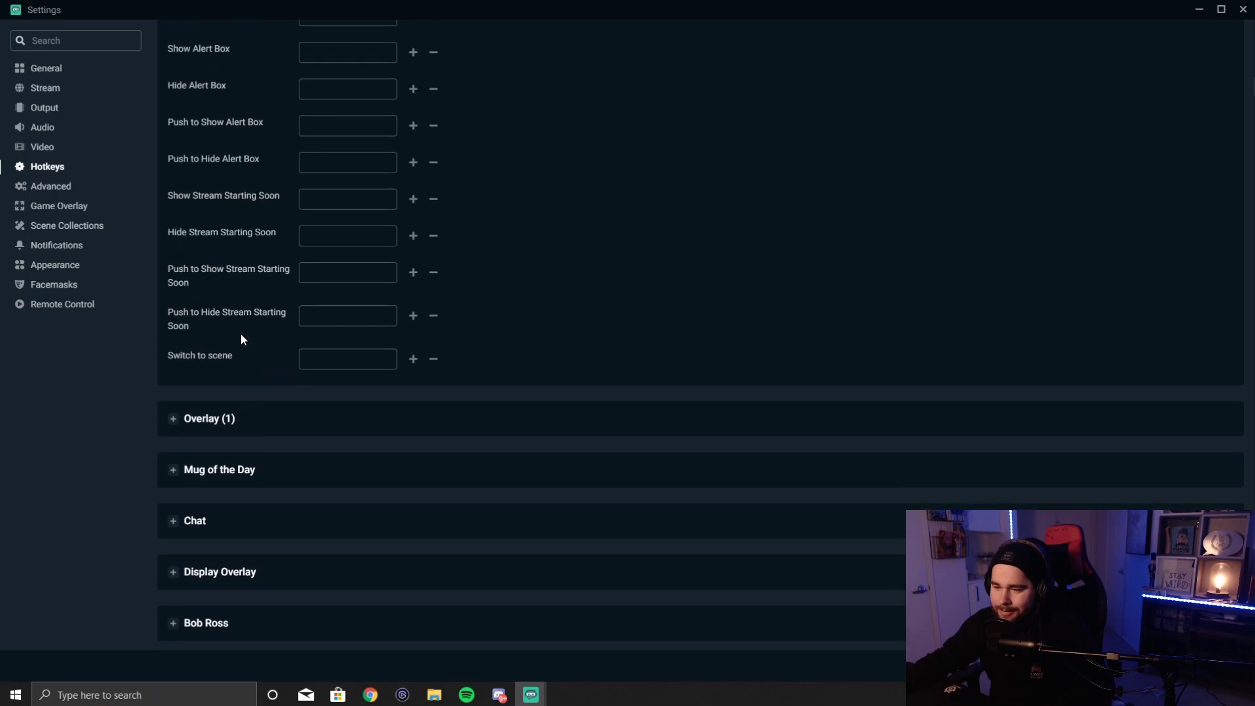
scroll(241, 333, up, 1)
text(ScrollLock)
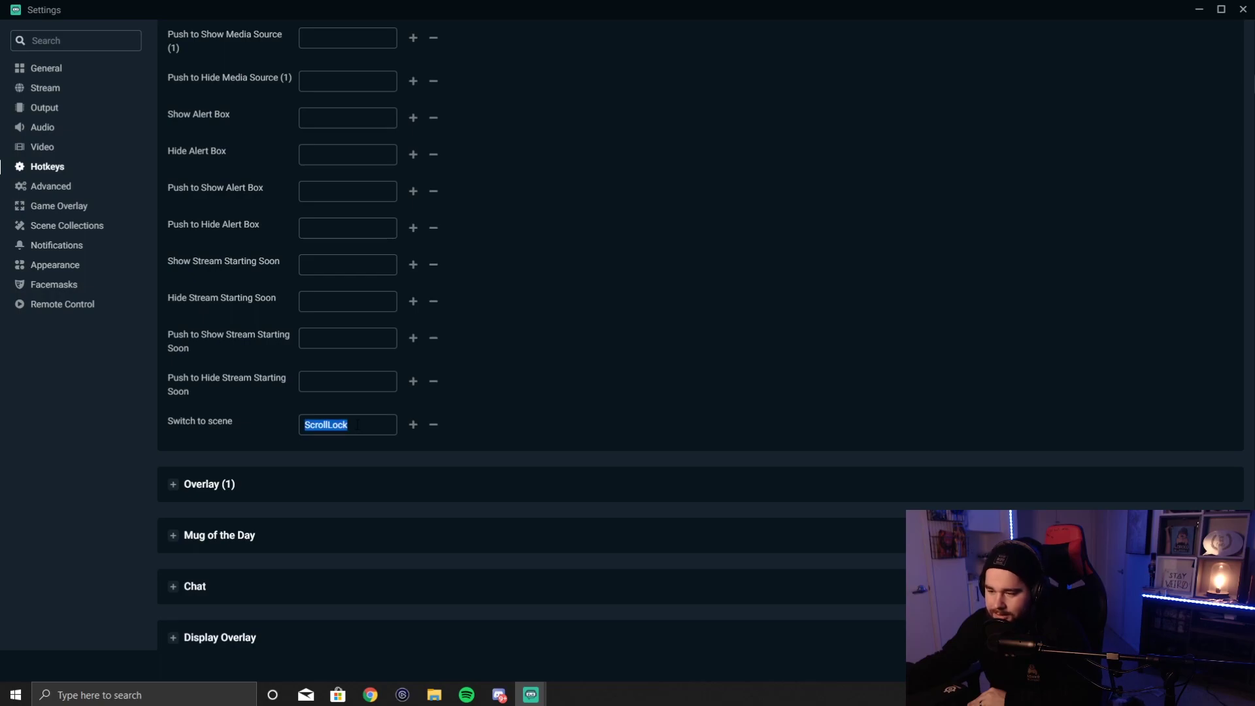
Record the Switch to scene shortcut for Stream Starting Soon, ending on Scroll Lock.
key(BackSpace)
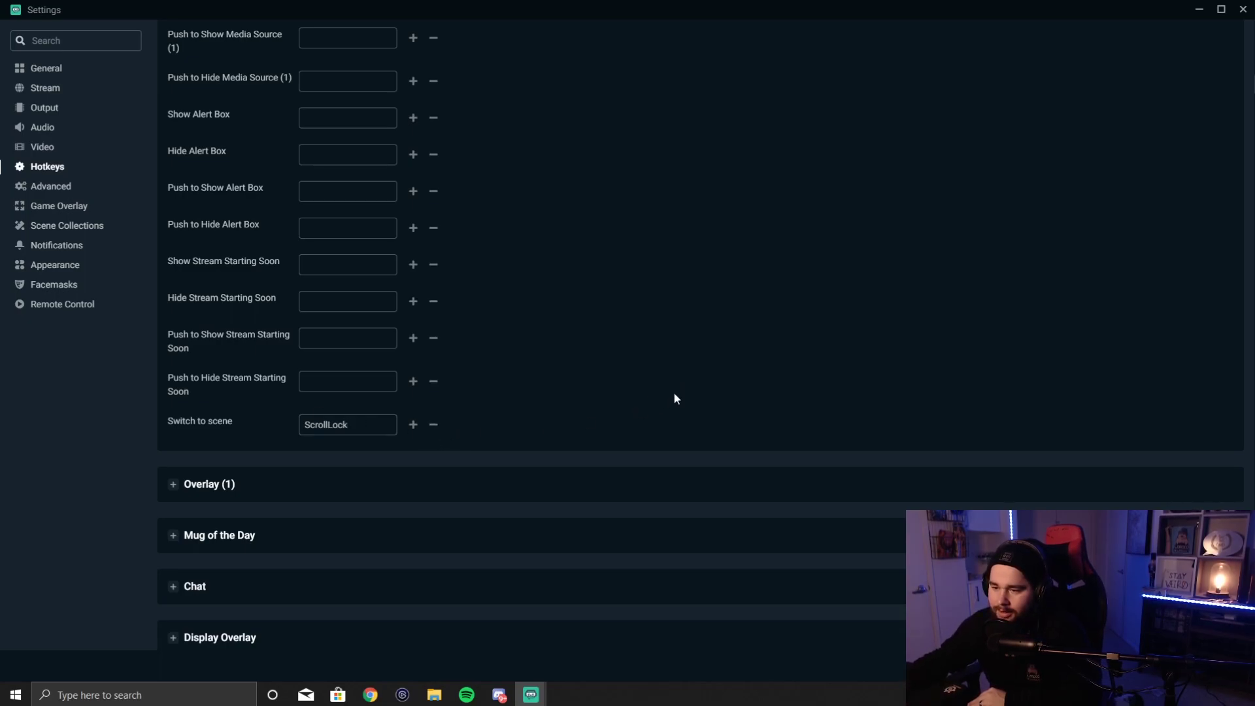
scroll(674, 391, up, 5)
scroll(722, 391, up, 5)
scroll(702, 417, up, 5)
scroll(702, 424, up, 2)
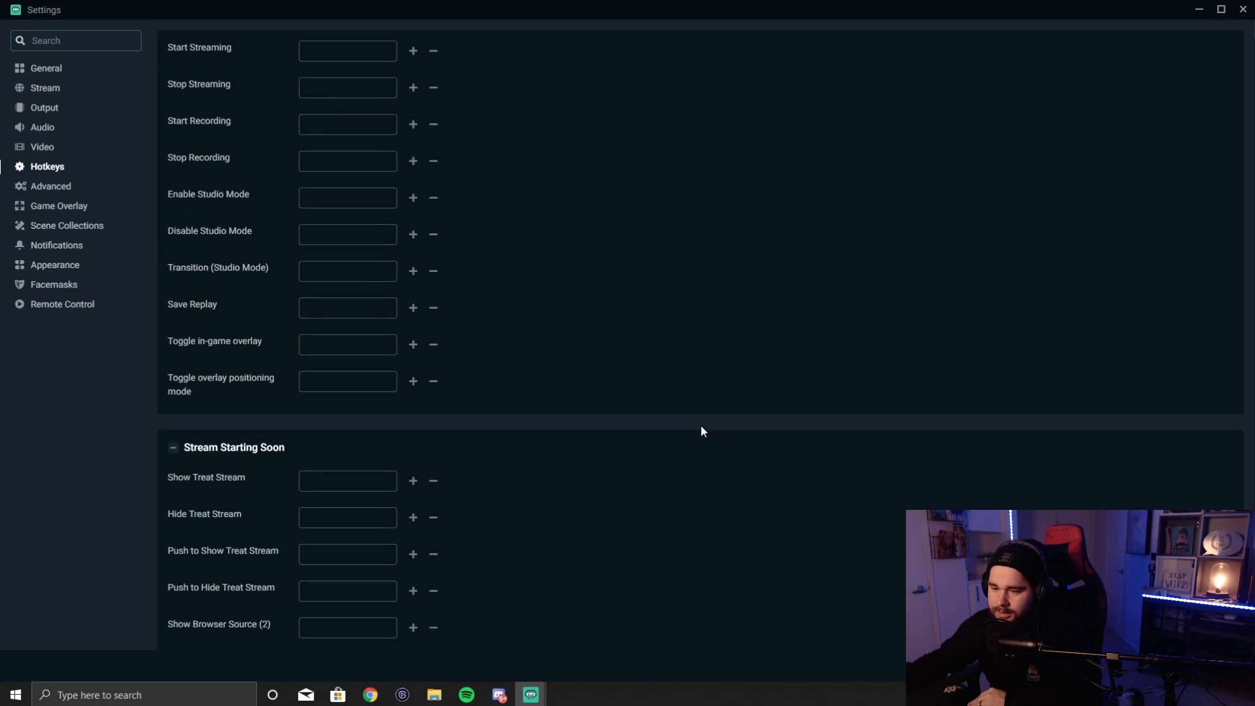
scroll(701, 425, down, 6)
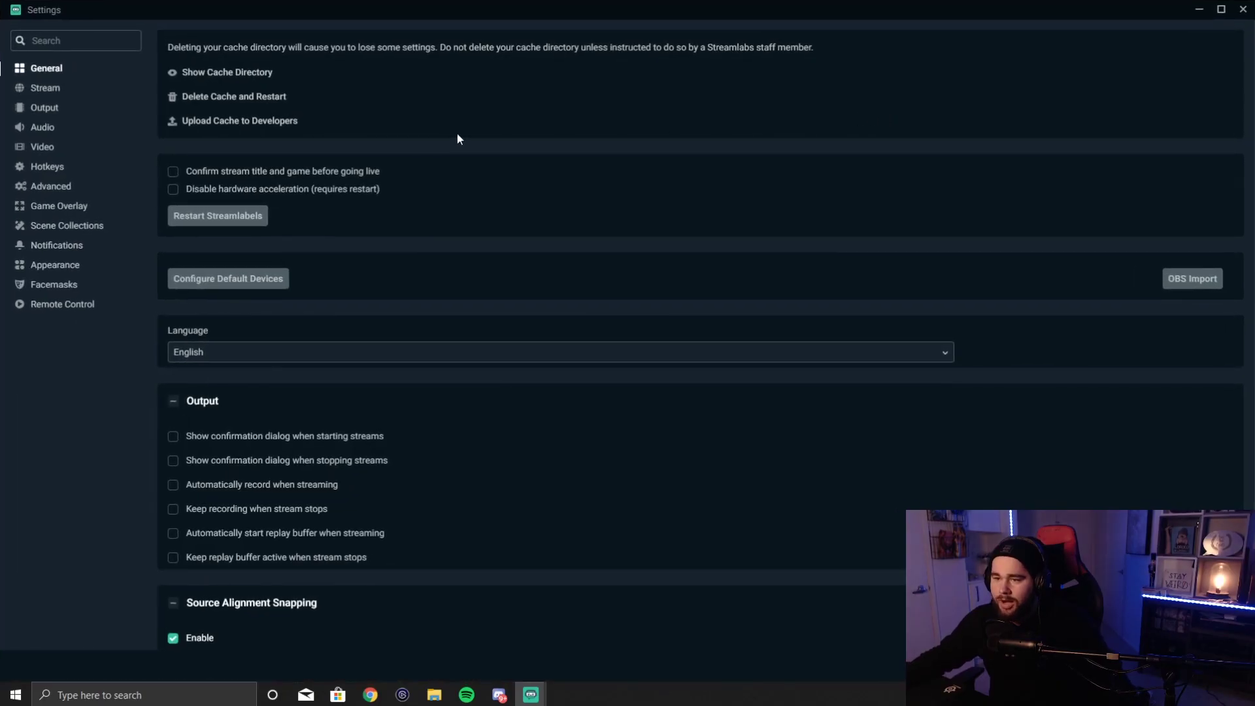
click(48, 167)
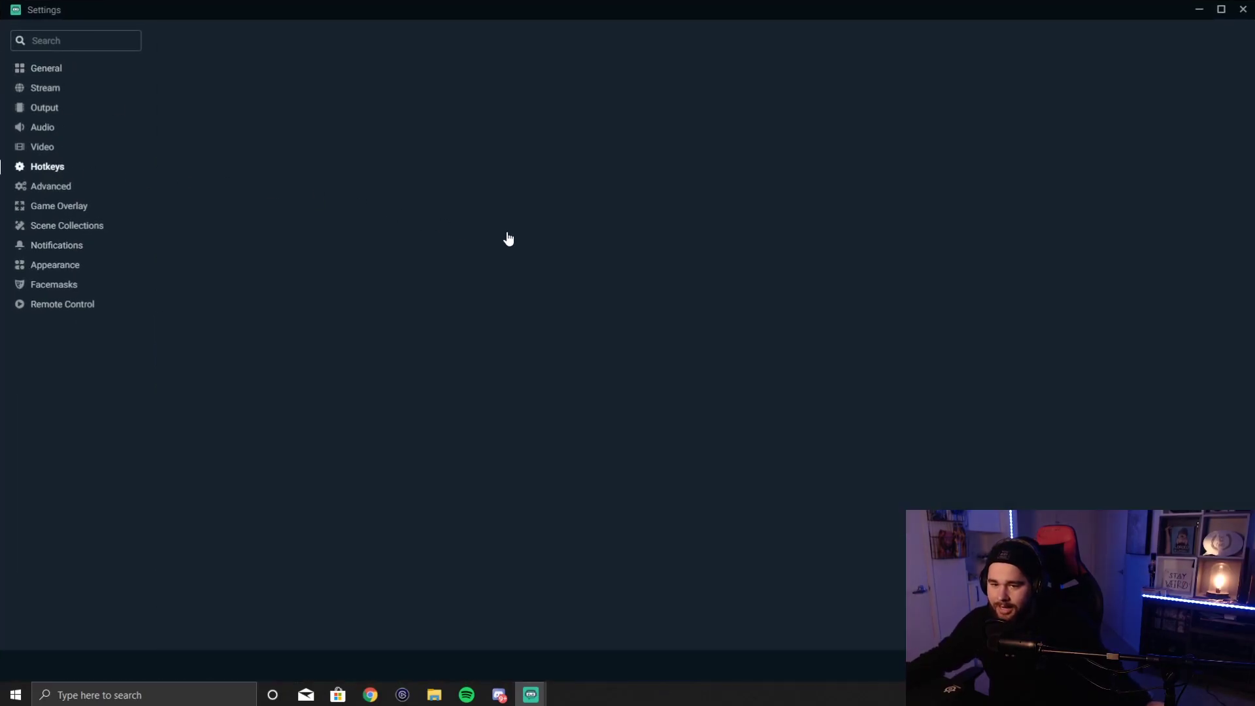
scroll(494, 226, down, 3)
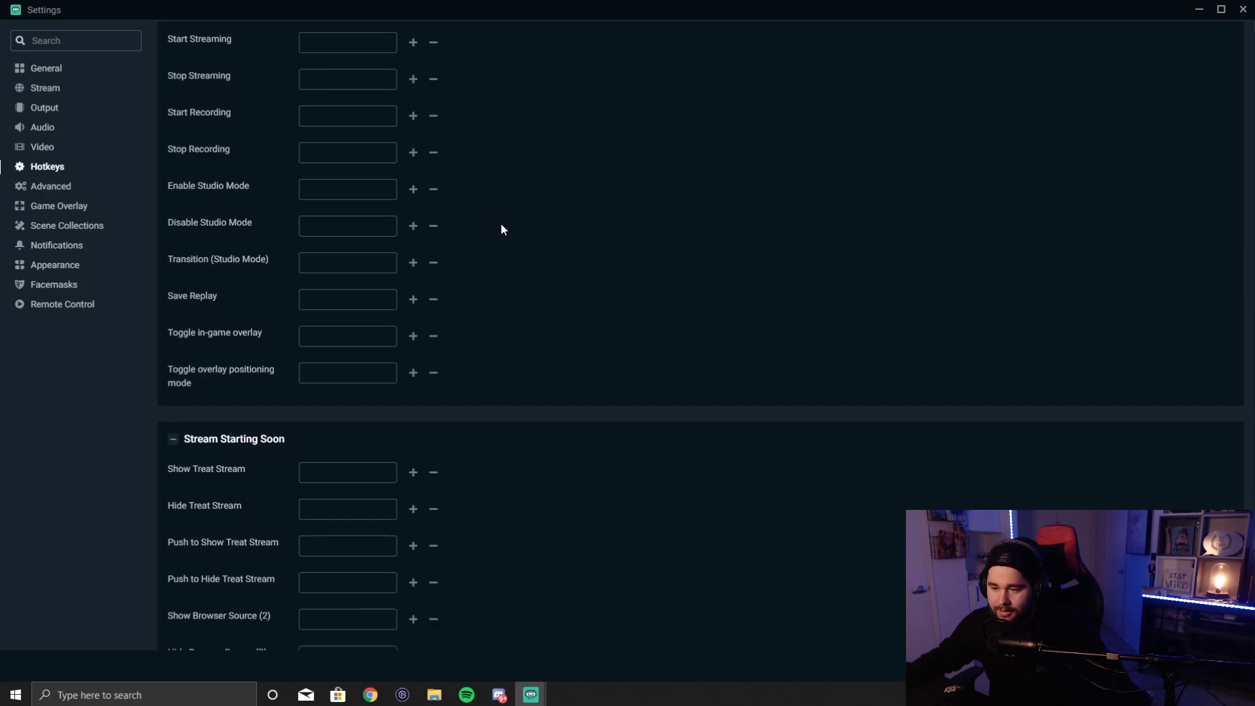
scroll(501, 224, down, 5)
scroll(528, 319, down, 5)
scroll(505, 328, down, 4)
scroll(505, 326, down, 4)
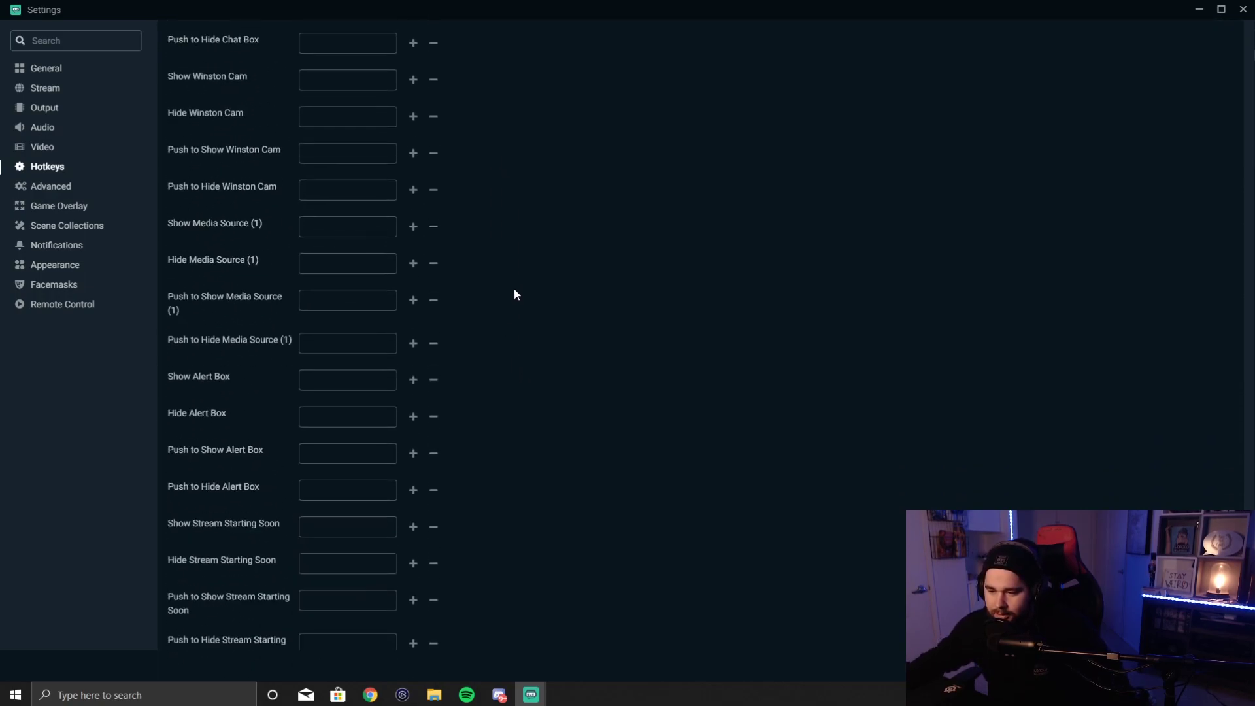
scroll(514, 289, down, 5)
scroll(516, 287, up, 3)
scroll(515, 288, up, 2)
scroll(411, 489, down, 1)
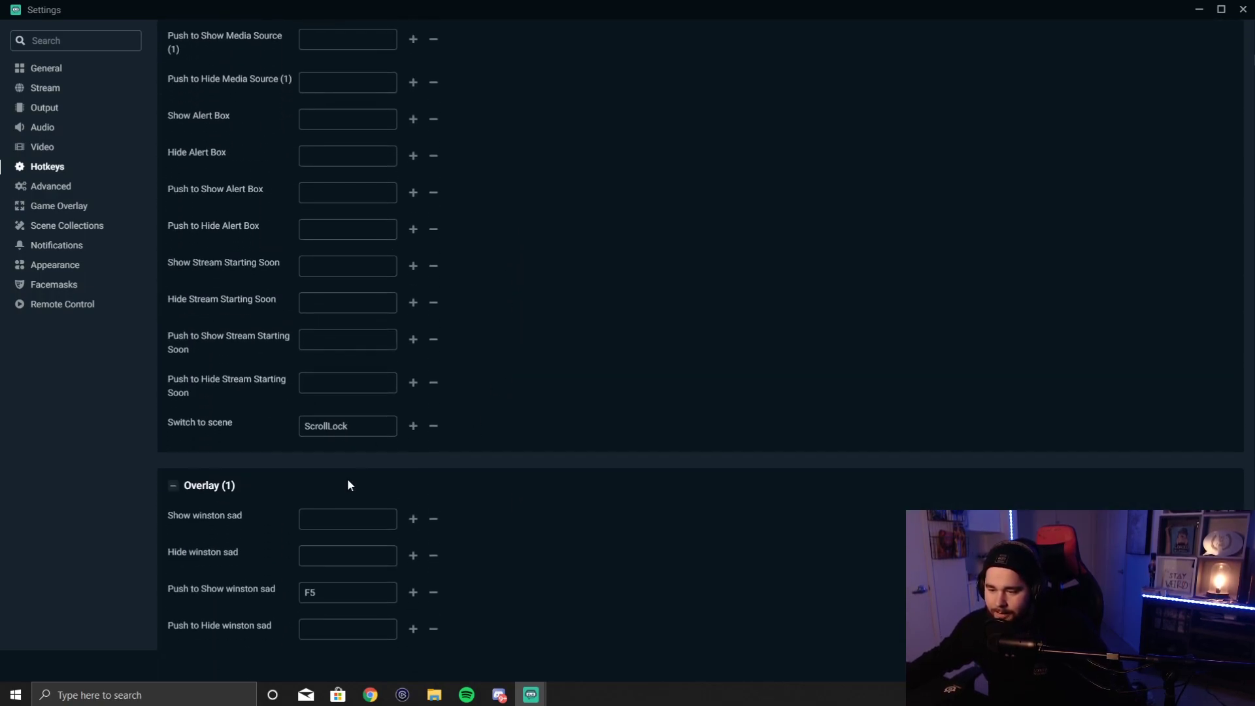
scroll(381, 420, up, 1)
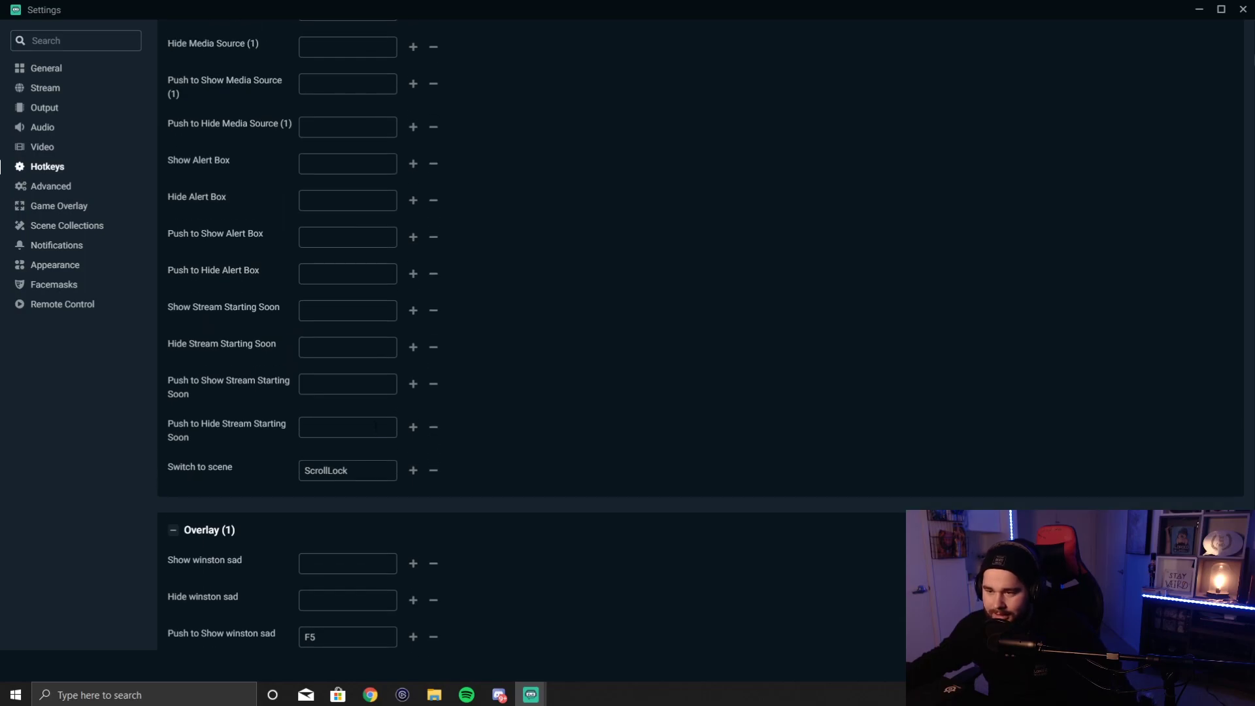
scroll(381, 420, up, 1)
scroll(393, 417, down, 7)
scroll(463, 351, down, 5)
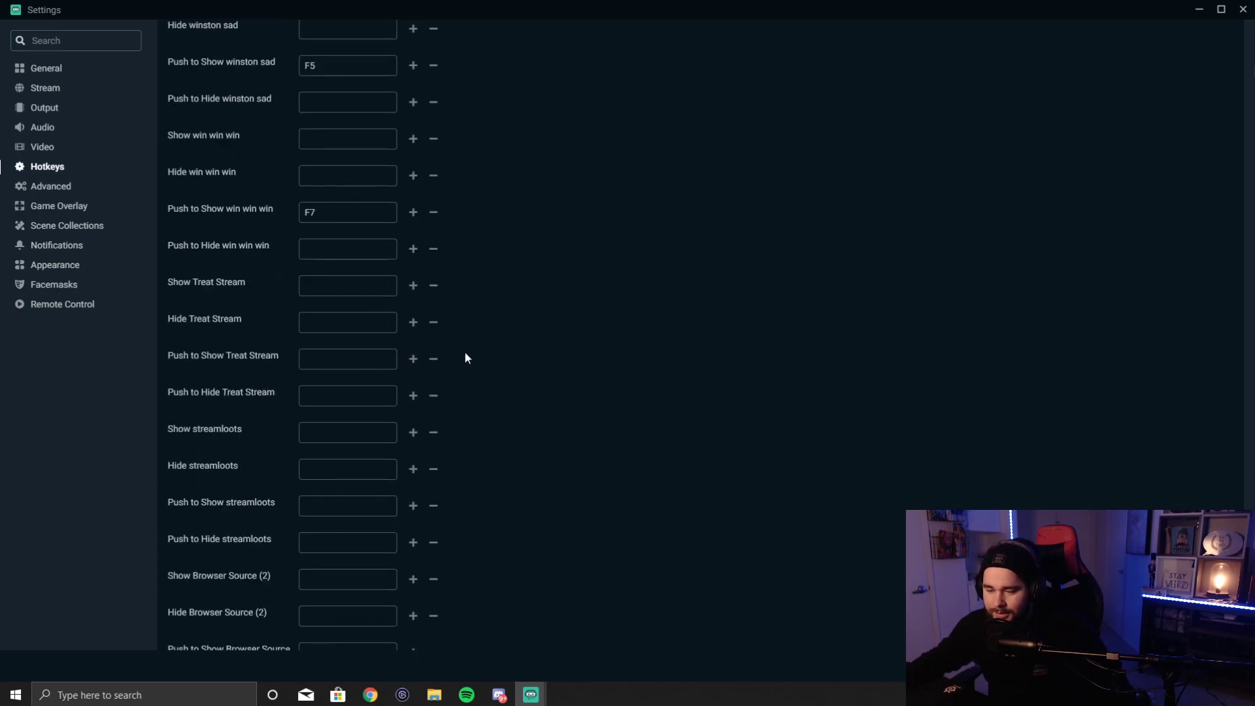
scroll(462, 349, down, 6)
scroll(462, 349, down, 6)
scroll(462, 350, down, 6)
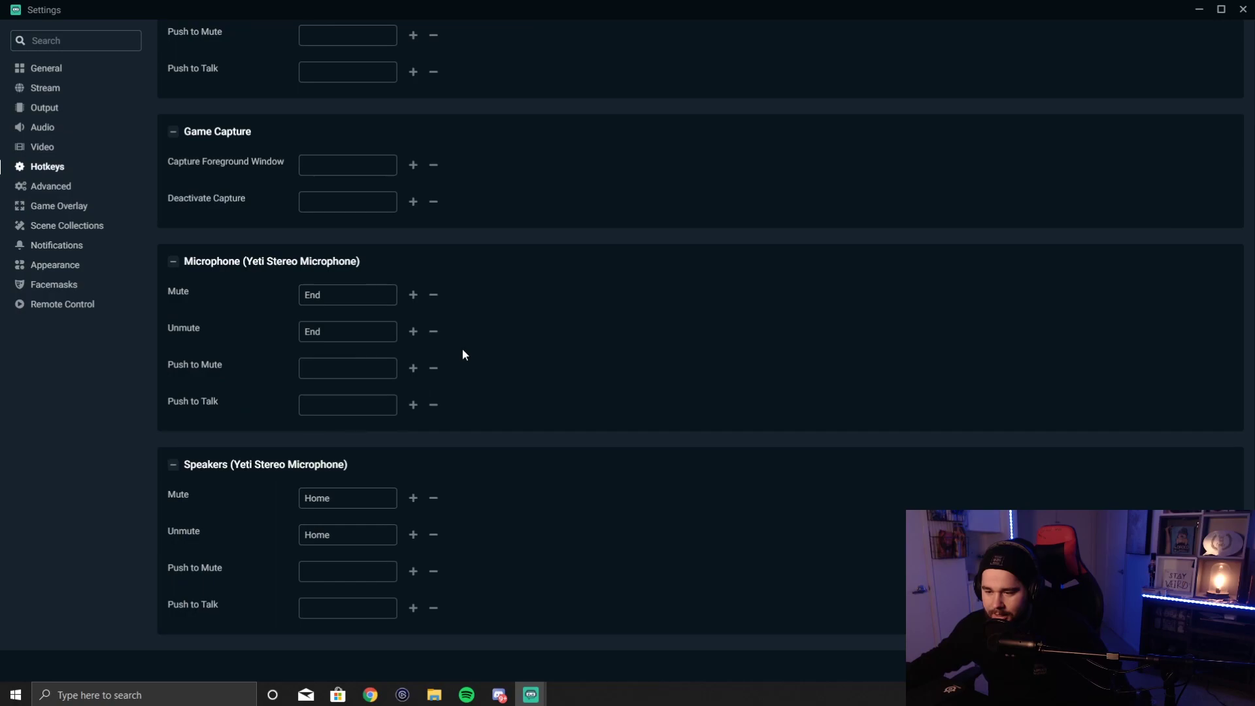
scroll(464, 348, up, 4)
scroll(468, 344, up, 5)
scroll(475, 337, up, 4)
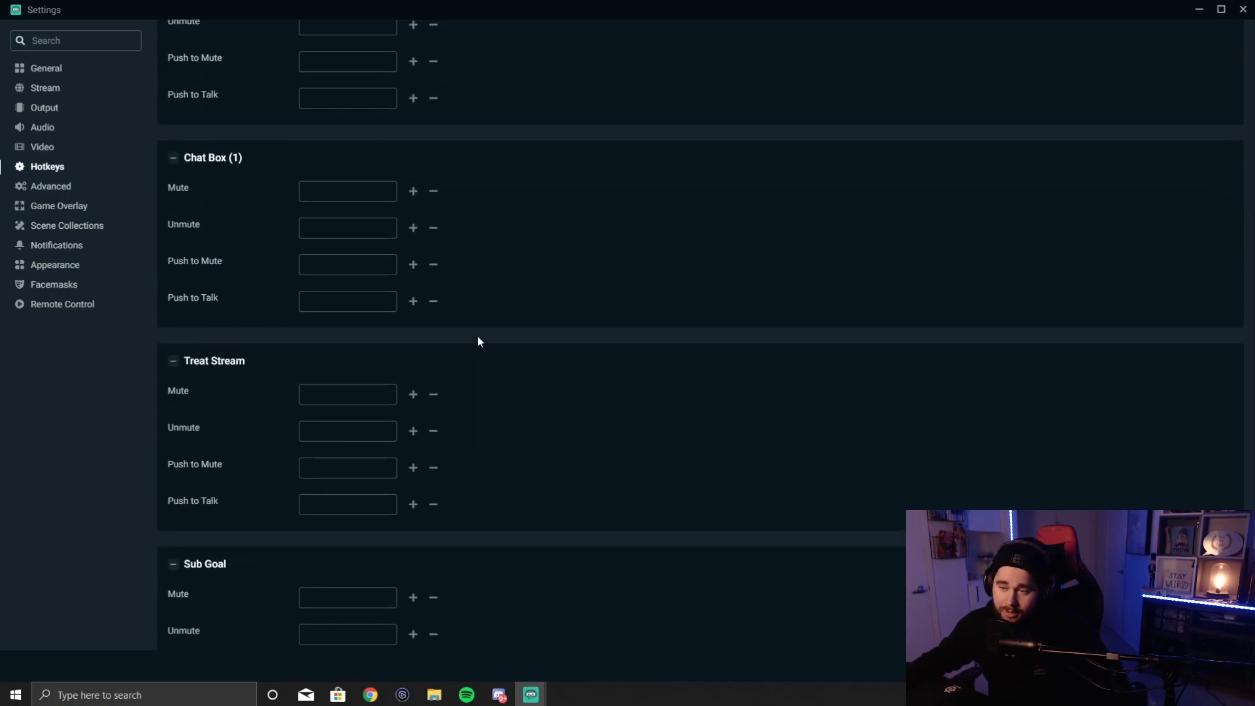
scroll(501, 330, up, 6)
scroll(507, 323, up, 3)
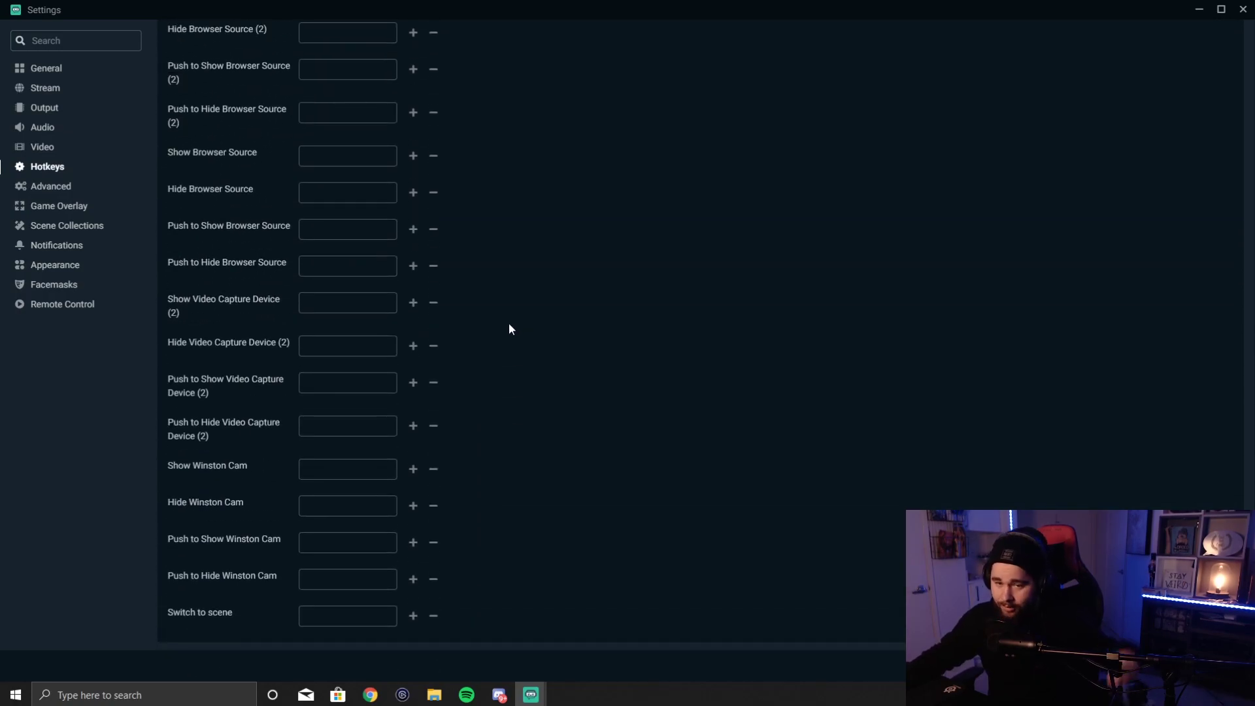
scroll(509, 323, down, 6)
scroll(541, 328, down, 6)
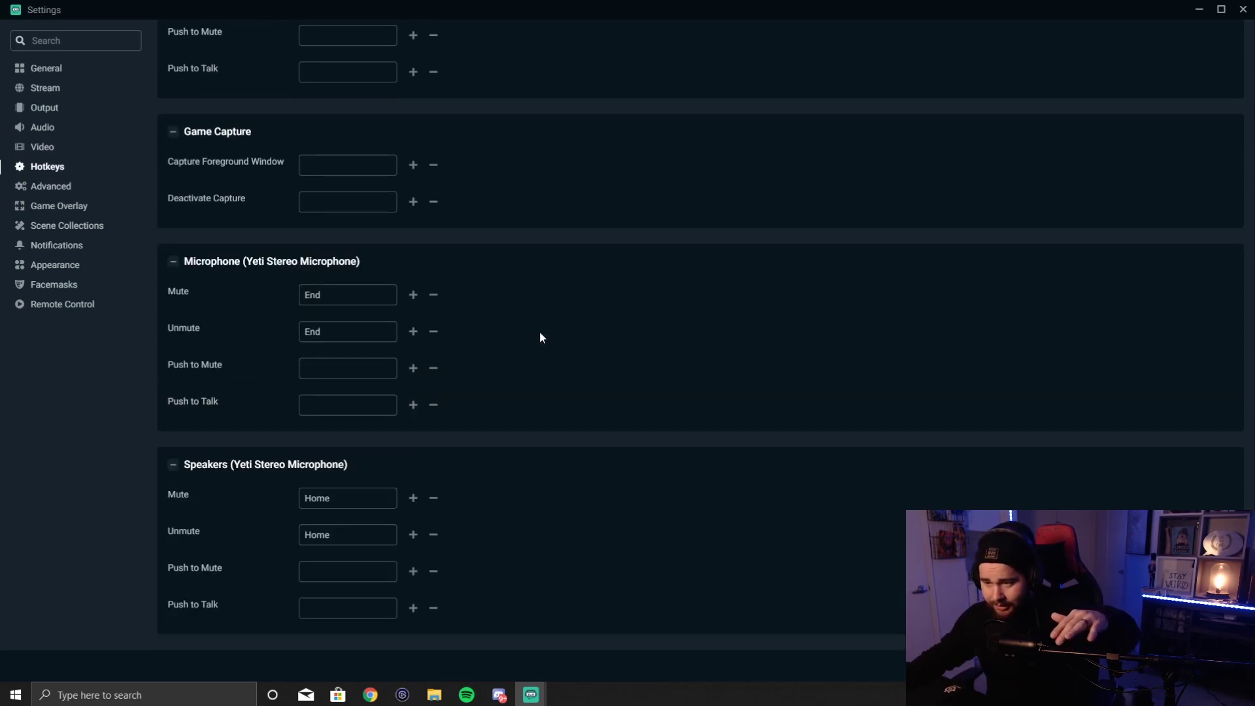
scroll(538, 331, up, 1)
scroll(538, 331, up, 1)
scroll(538, 333, up, 1)
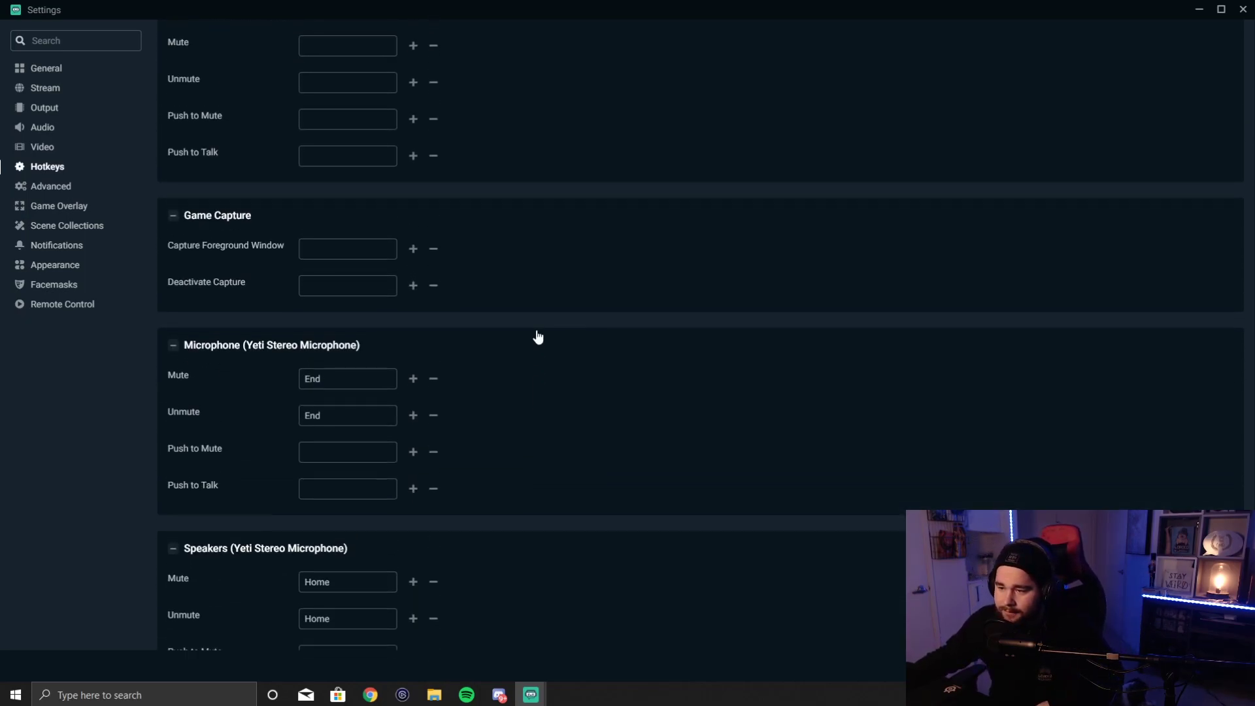
scroll(538, 338, up, 3)
scroll(537, 338, up, 1)
scroll(538, 338, down, 2)
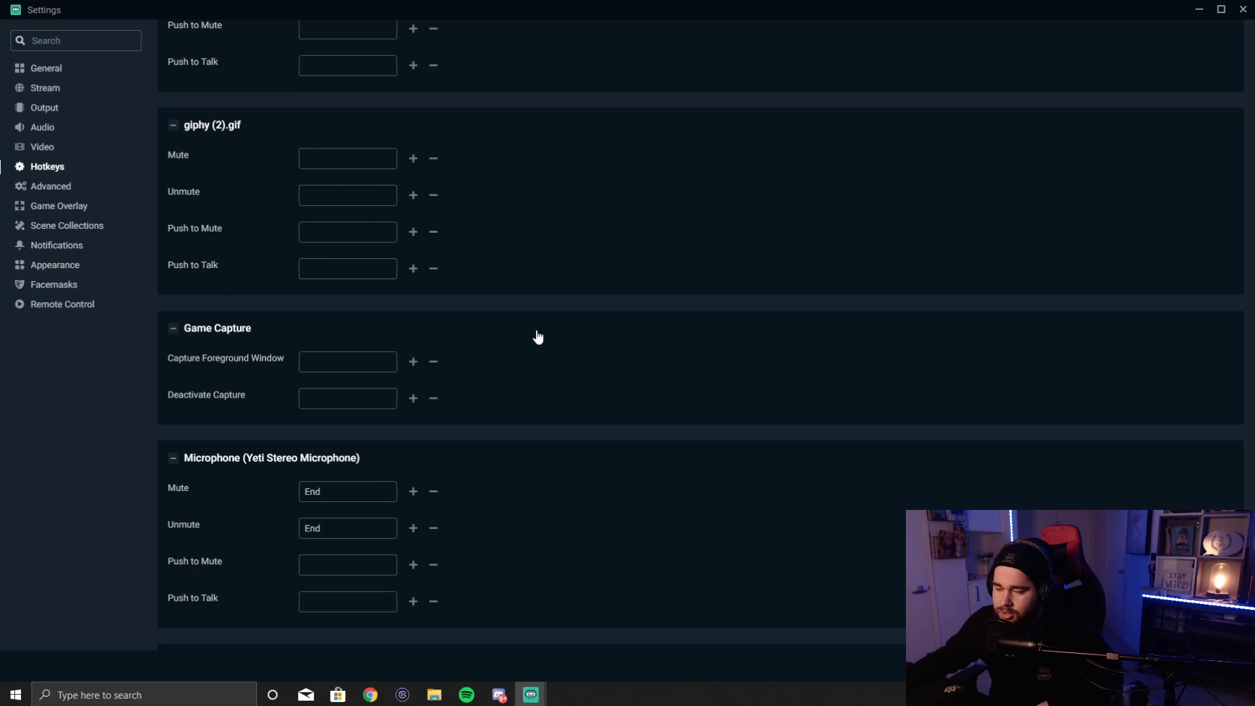
scroll(538, 338, down, 2)
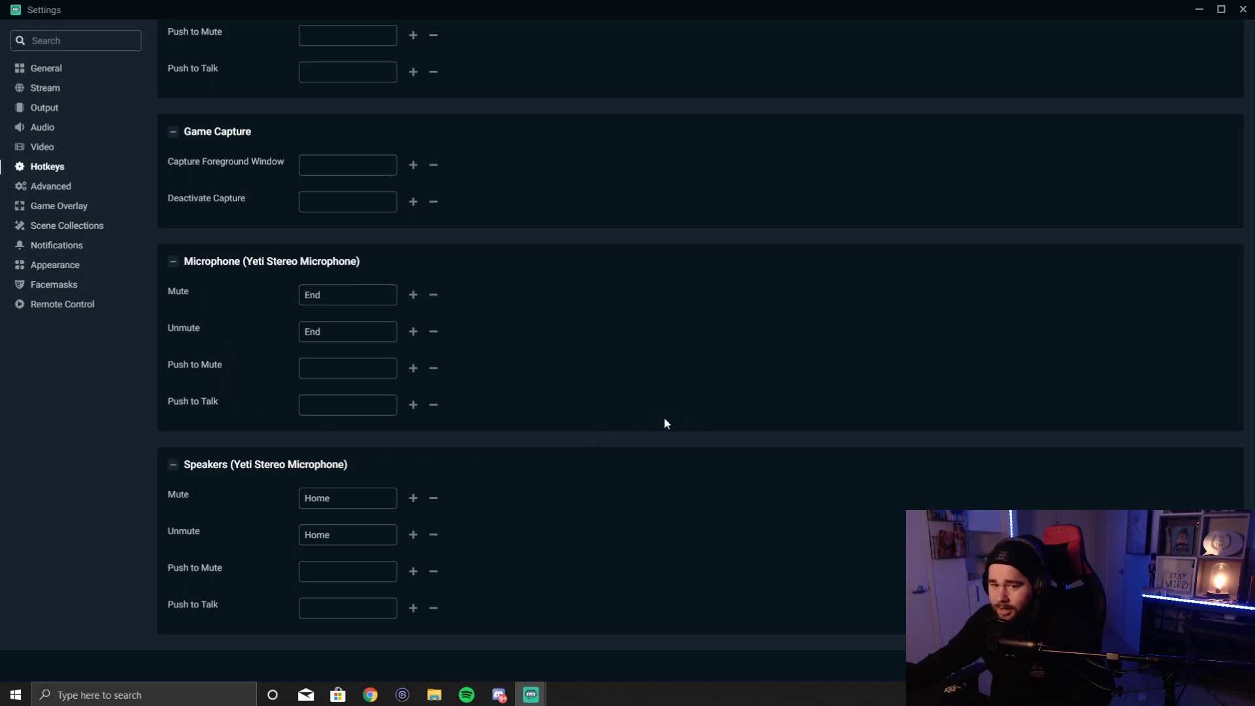
scroll(664, 417, up, 5)
scroll(667, 461, up, 3)
scroll(670, 459, up, 3)
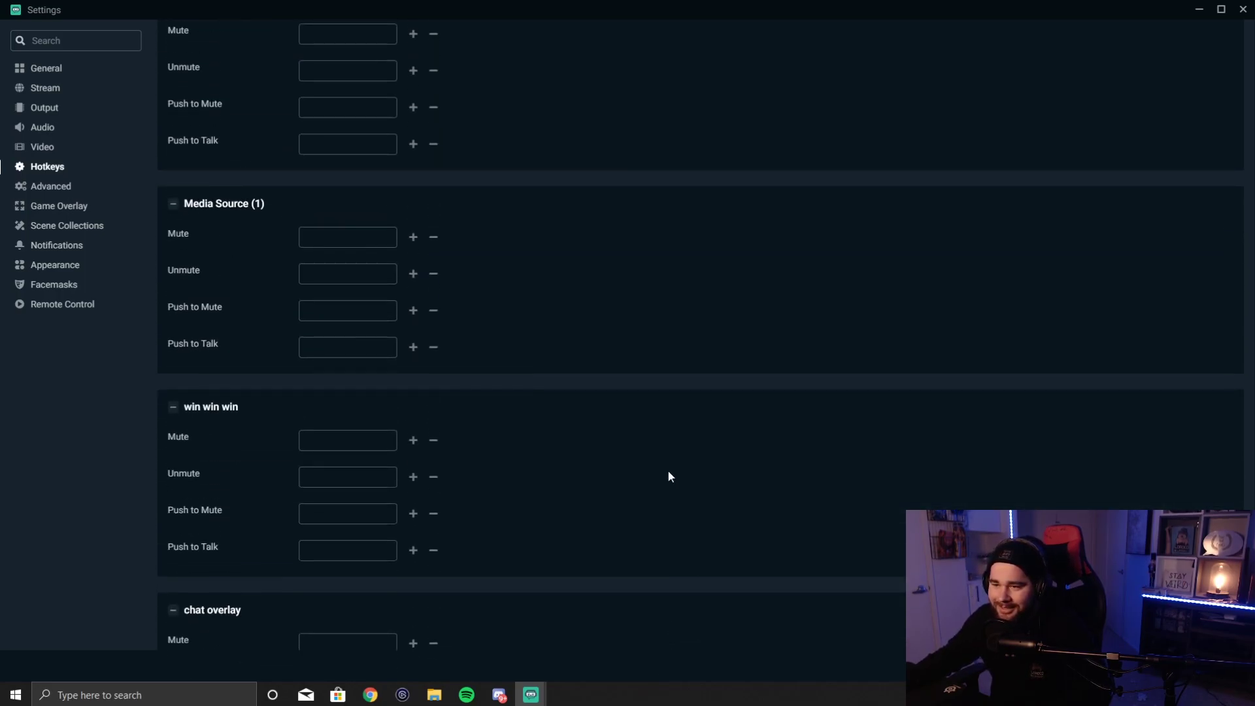
scroll(668, 470, up, 4)
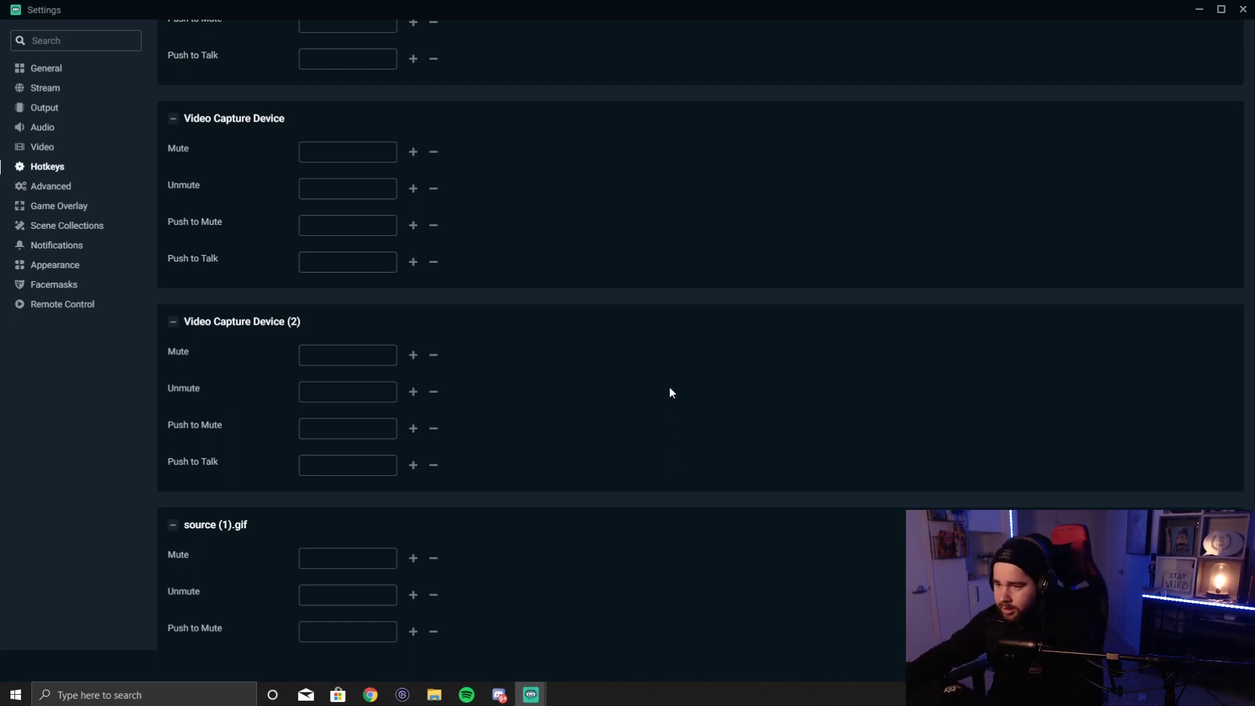
scroll(669, 385, up, 4)
scroll(642, 402, up, 4)
scroll(646, 401, up, 4)
scroll(648, 401, up, 4)
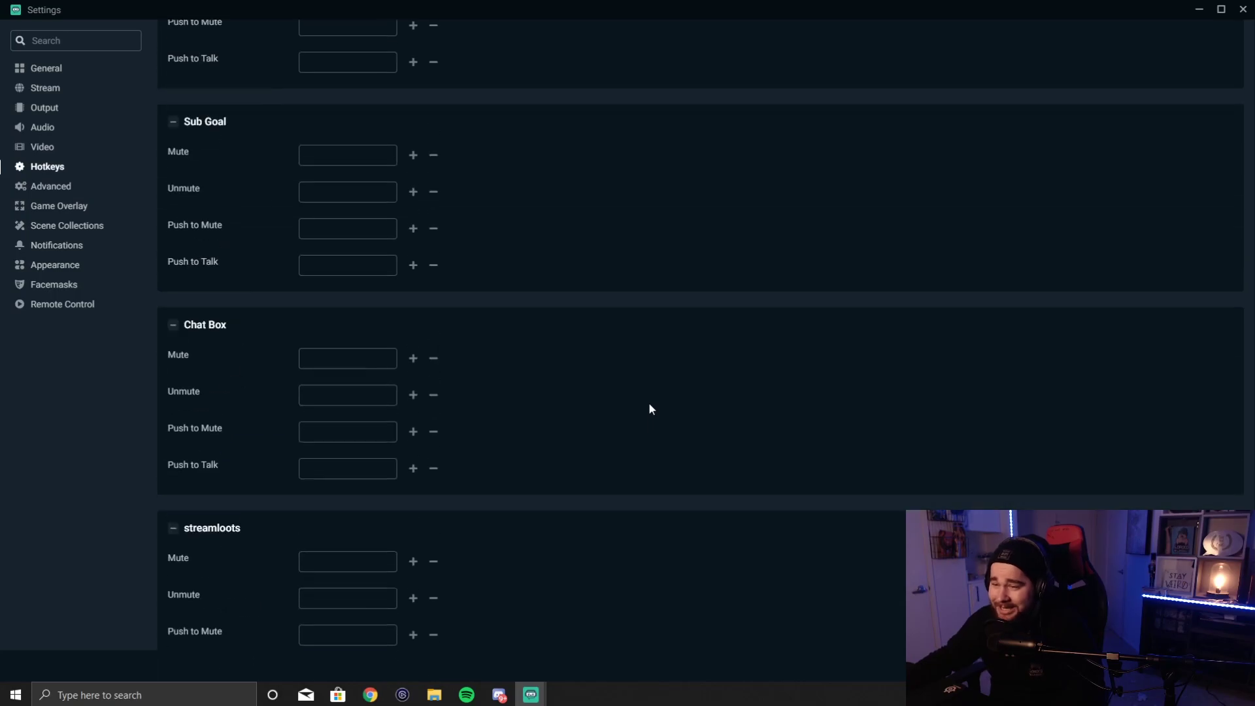
scroll(649, 402, up, 4)
scroll(650, 399, up, 4)
scroll(654, 405, up, 3)
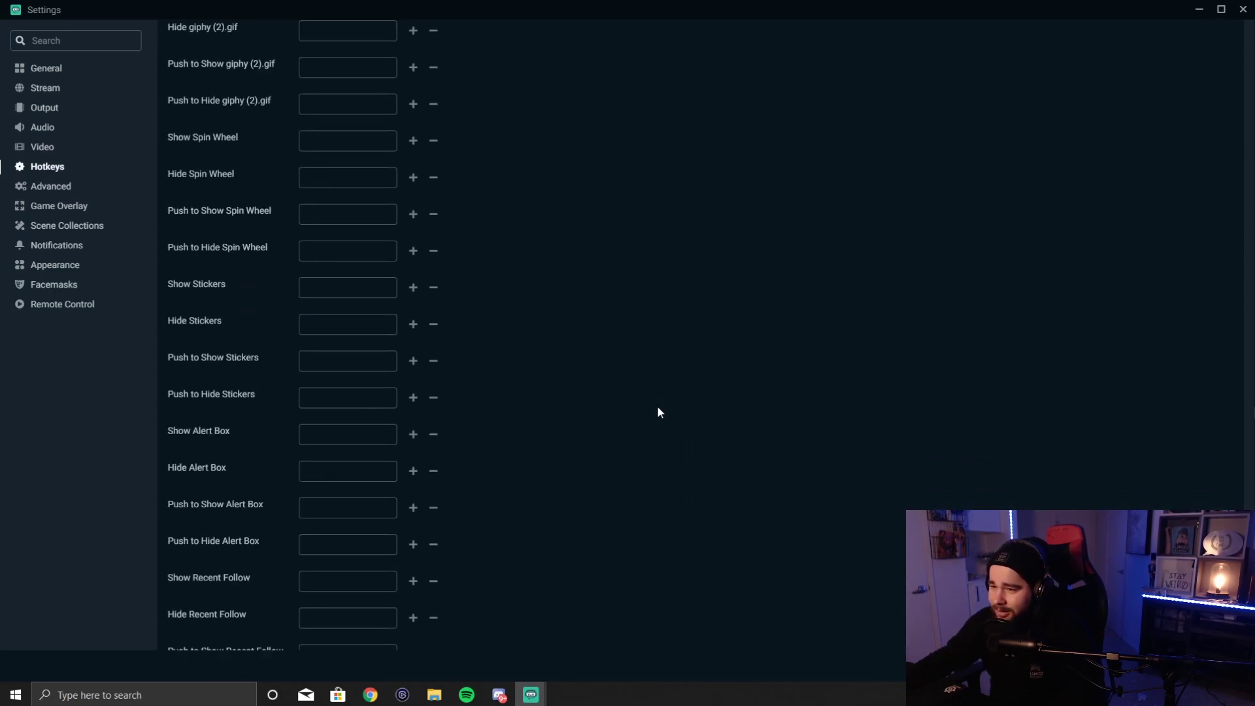
scroll(657, 405, up, 5)
scroll(658, 404, up, 5)
scroll(659, 402, up, 5)
scroll(662, 400, up, 5)
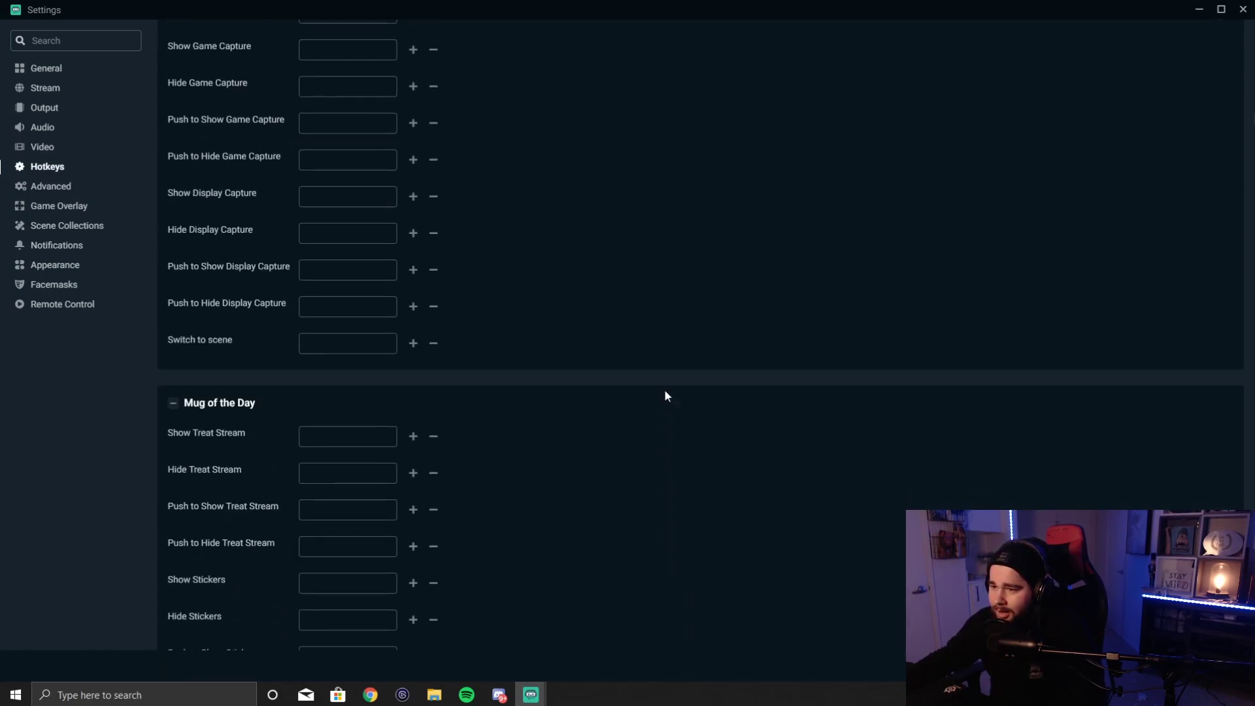
scroll(665, 388, up, 10)
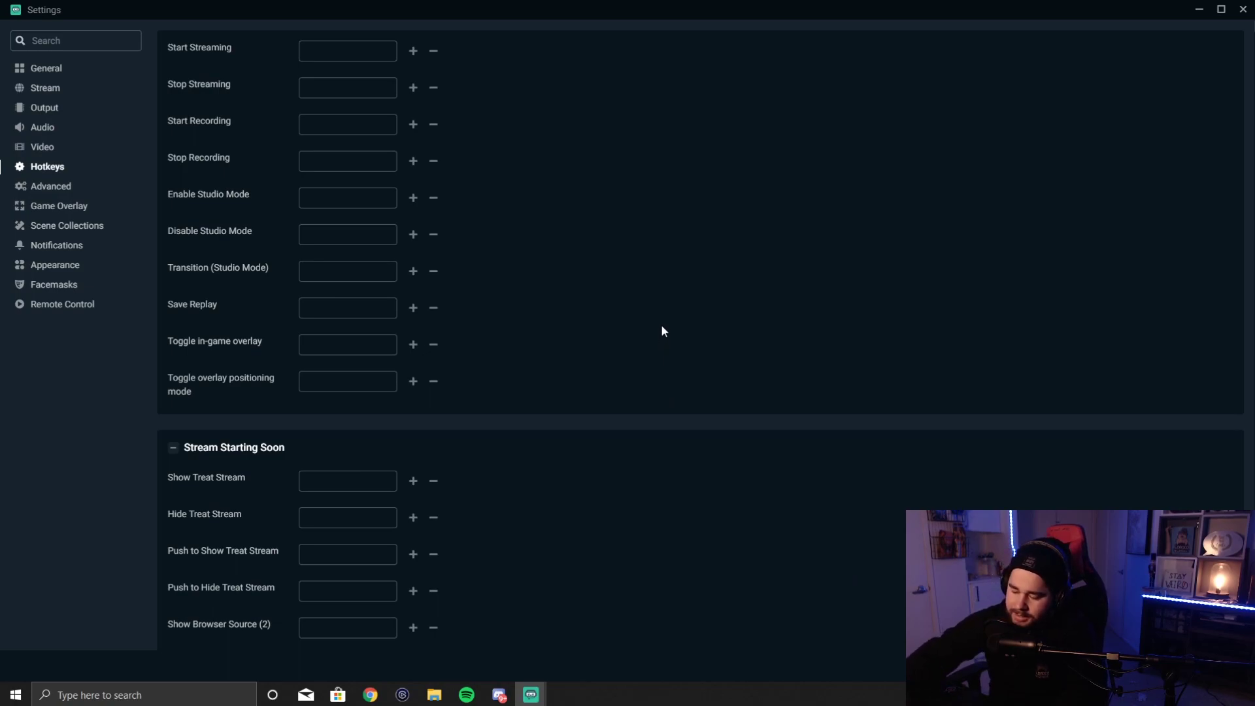